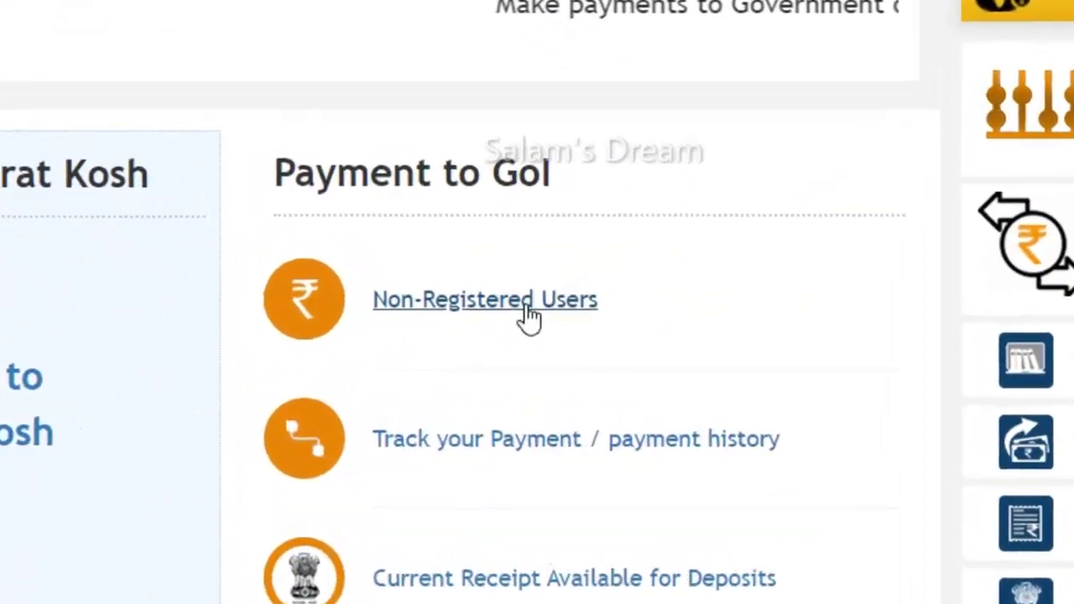
# - Start a payment to GoI as a non-registered user and open the purpose search for an individual depositor
pyautogui.click(532, 294)
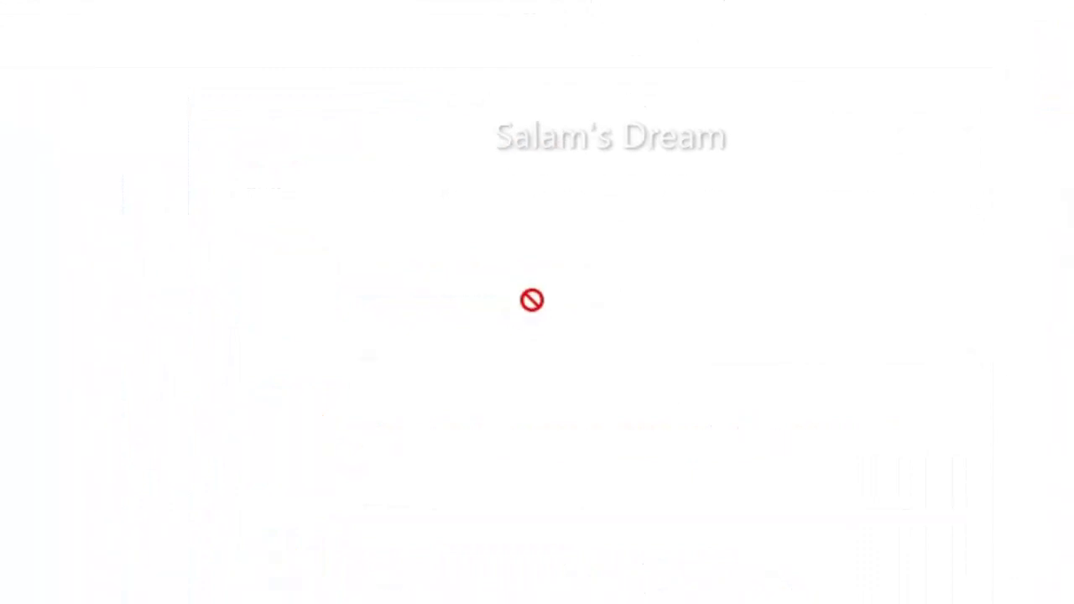
pyautogui.scroll(-2, 569, 379)
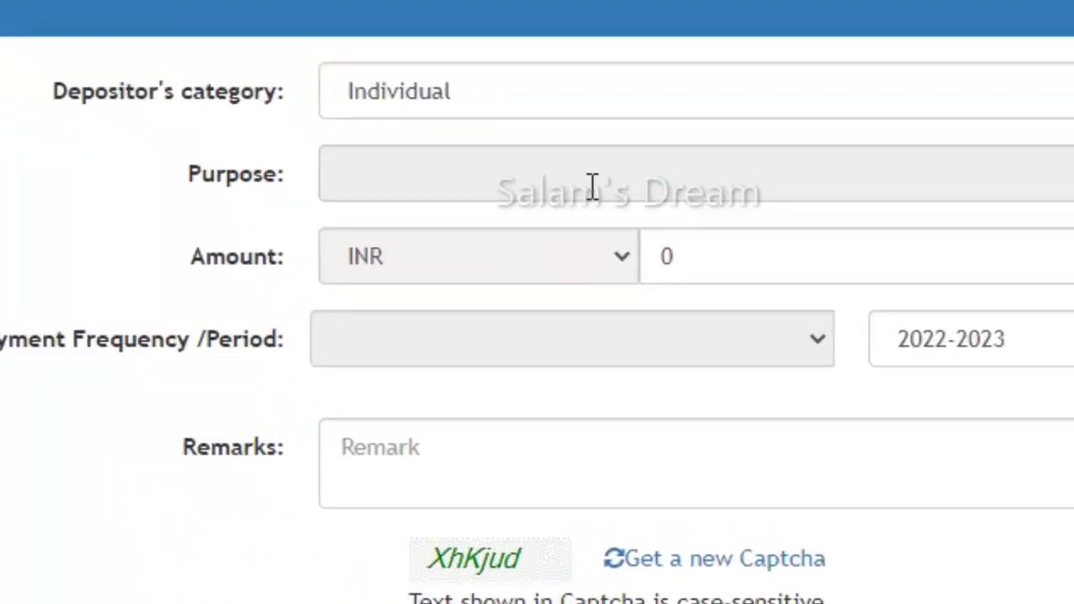
pyautogui.click(593, 187)
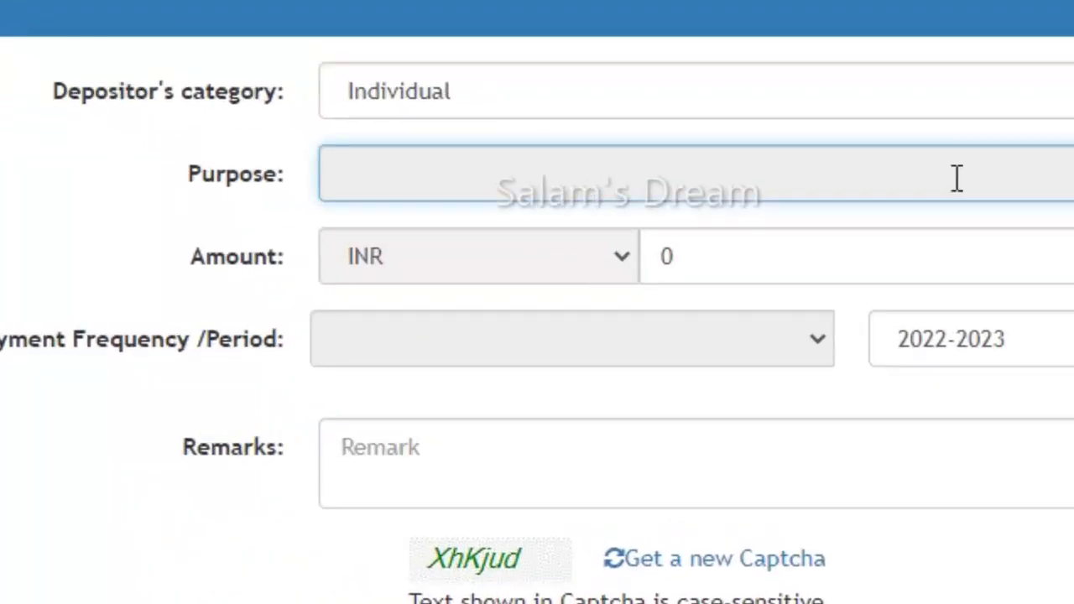
pyautogui.click(1034, 209)
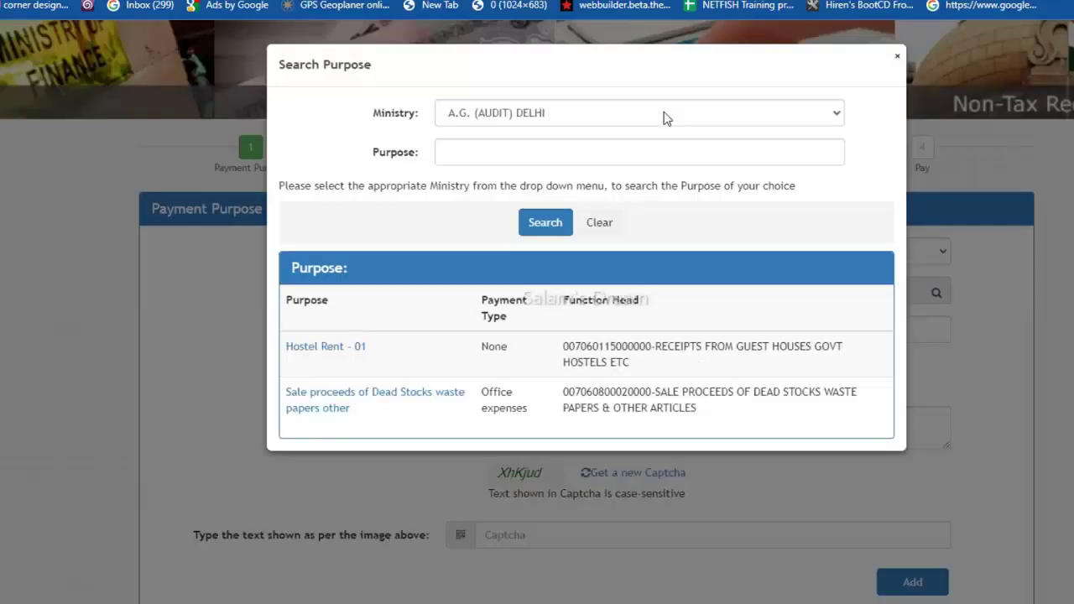
# - Choose Ministry of Fisheries Animal Husbandry & Dairying as the ministry for the purpose search
pyautogui.click(666, 118)
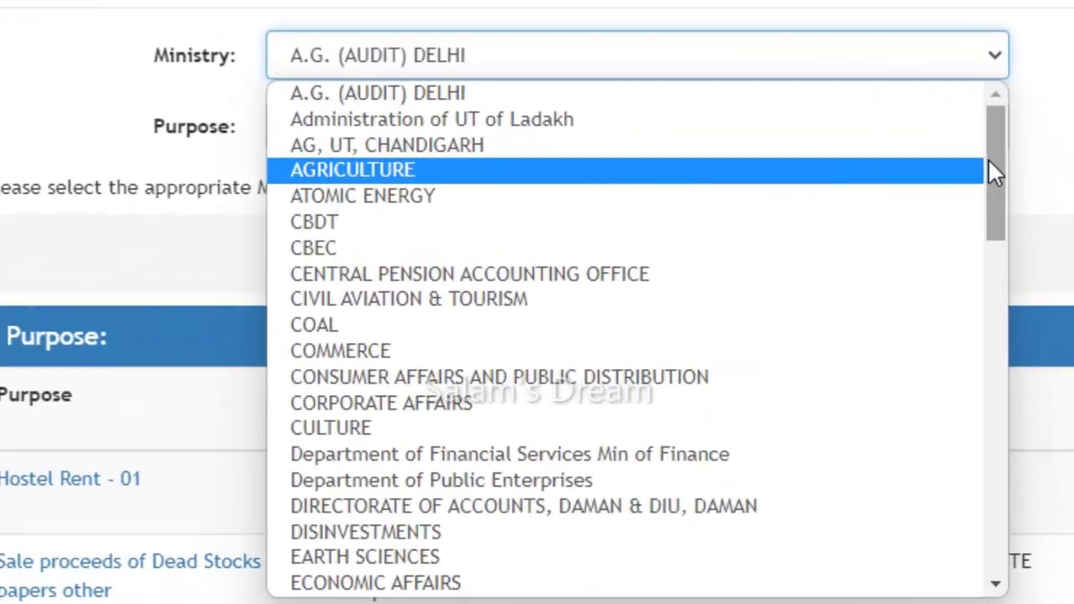
pyautogui.moveTo(905, 165); pyautogui.dragTo(907, 253)
pyautogui.moveTo(996, 268); pyautogui.dragTo(989, 403)
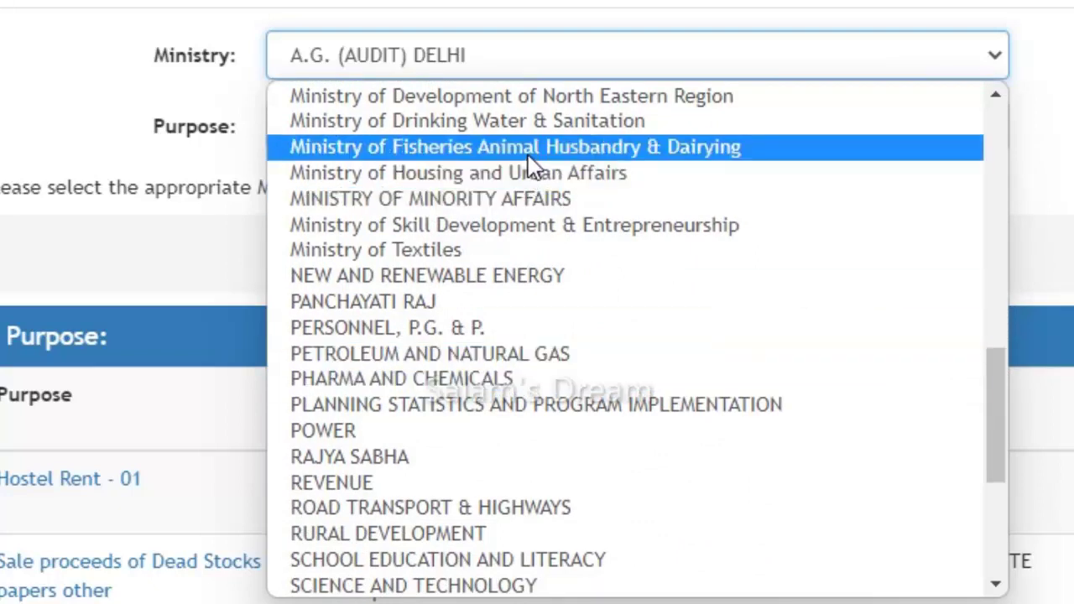
pyautogui.click(705, 154)
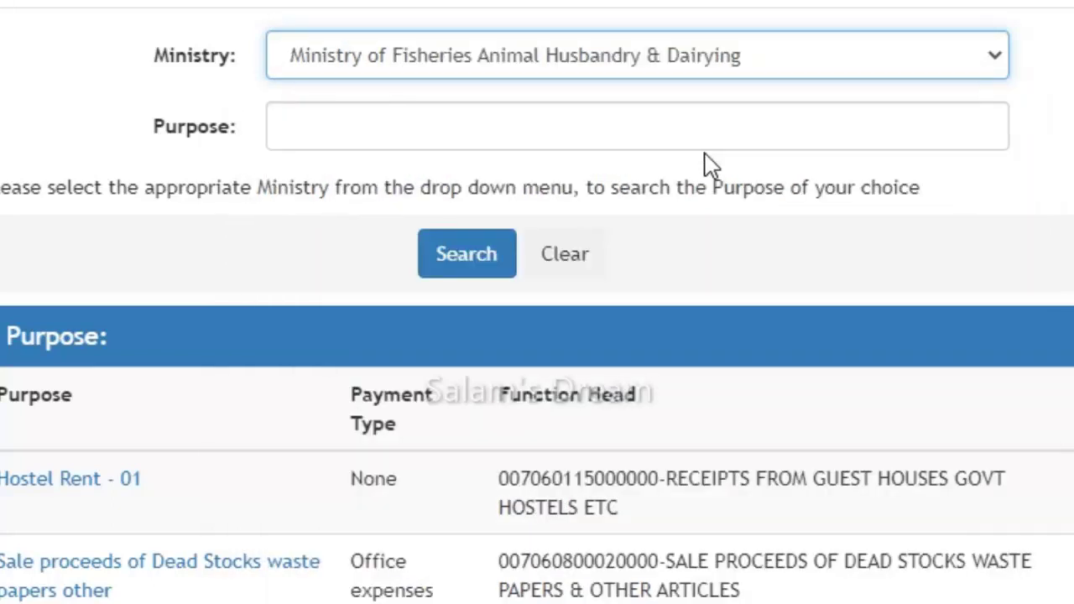
# - Search for the purpose "SERVICE FEE AND FEE FOR FISHERY EDUCATION-NIFPHATT, CIFNET-PAO, COCHIN" and select it for the payment
pyautogui.click(351, 132)
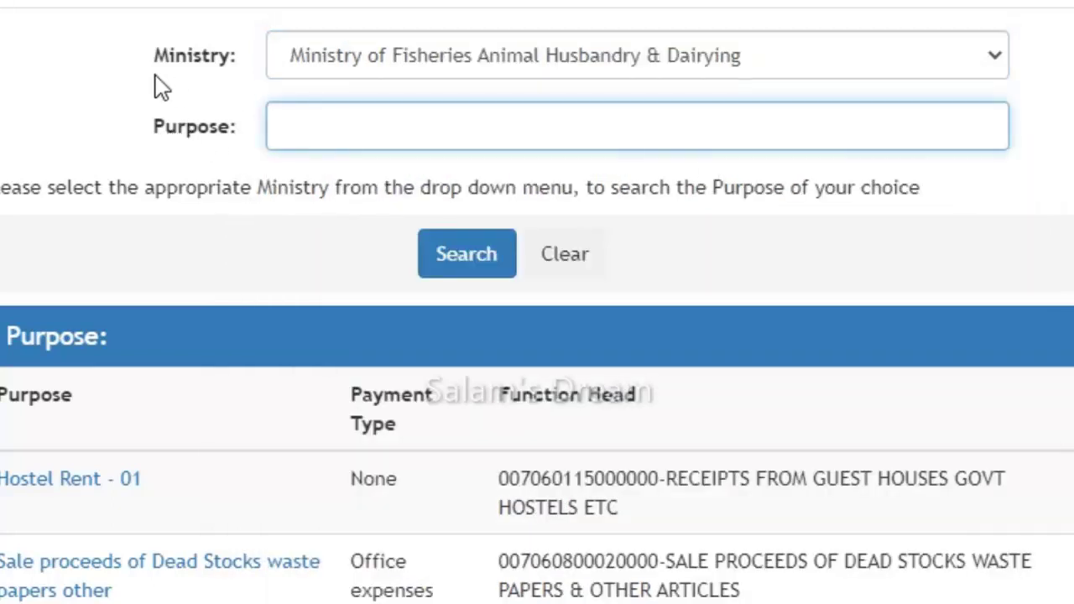
pyautogui.write('ser')
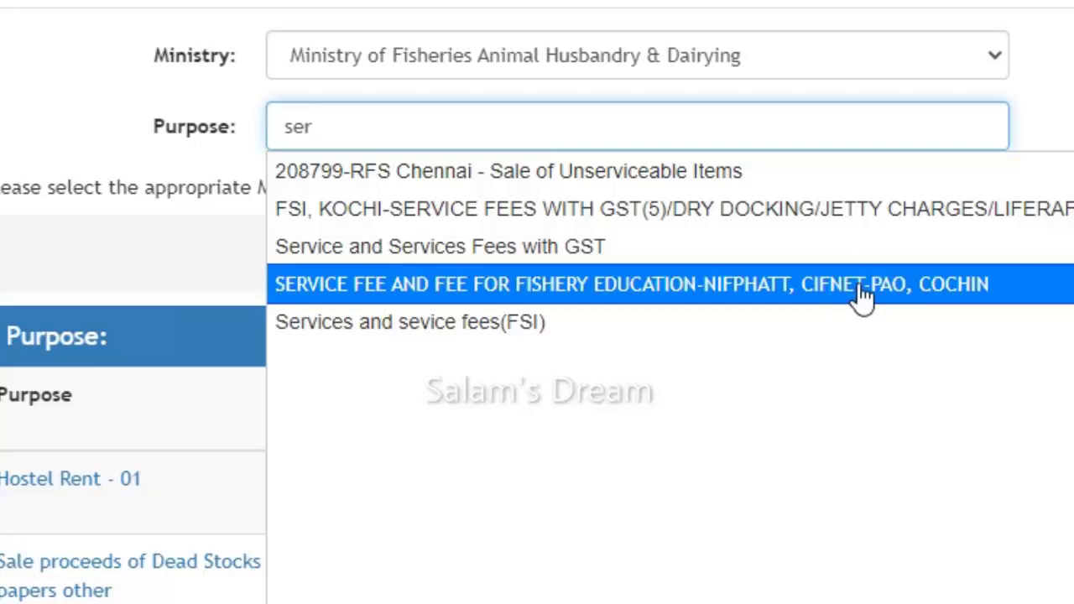
pyautogui.click(863, 295)
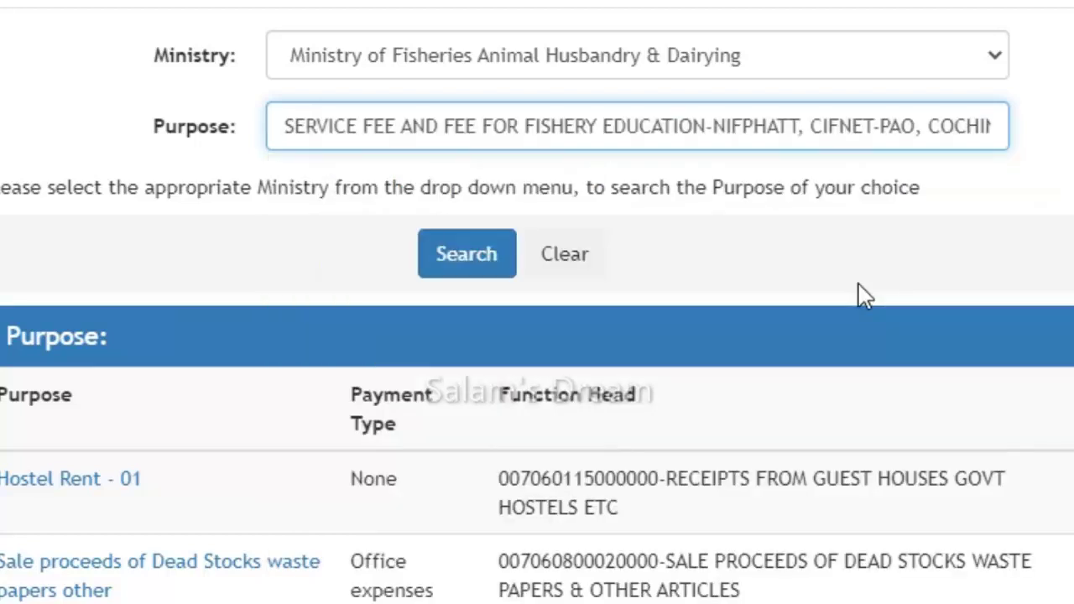
pyautogui.click(475, 271)
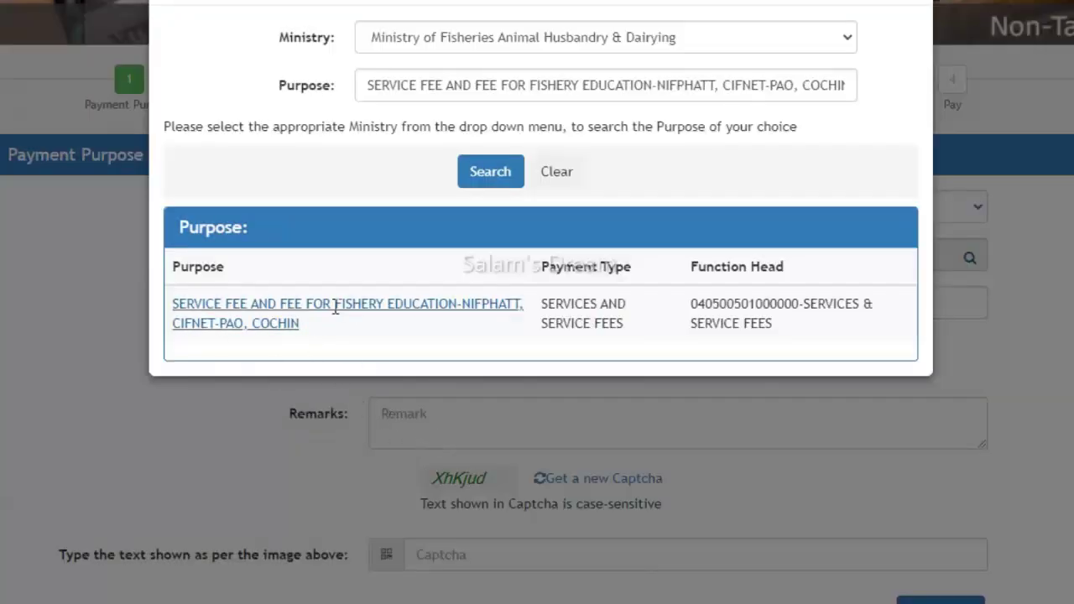
pyautogui.click(271, 313)
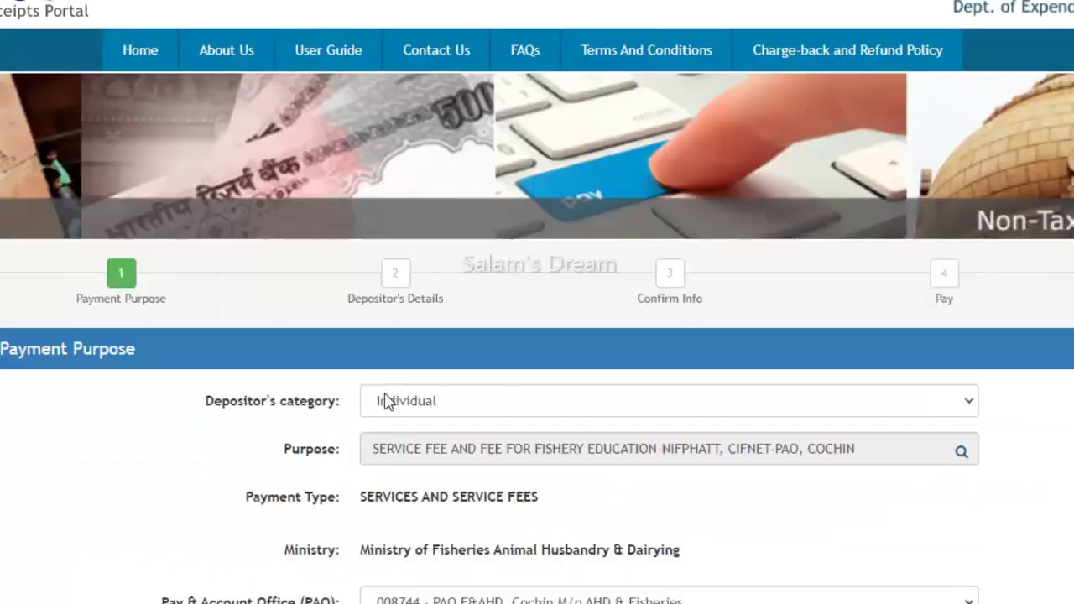
# - Set the Drawing & Disbursing Office to 208771 - Central Institute of Fisheries Nautical and Engineering Training Cochin Ernakulam Kerala
pyautogui.scroll(-1, 386, 402)
pyautogui.scroll(-4, 388, 404)
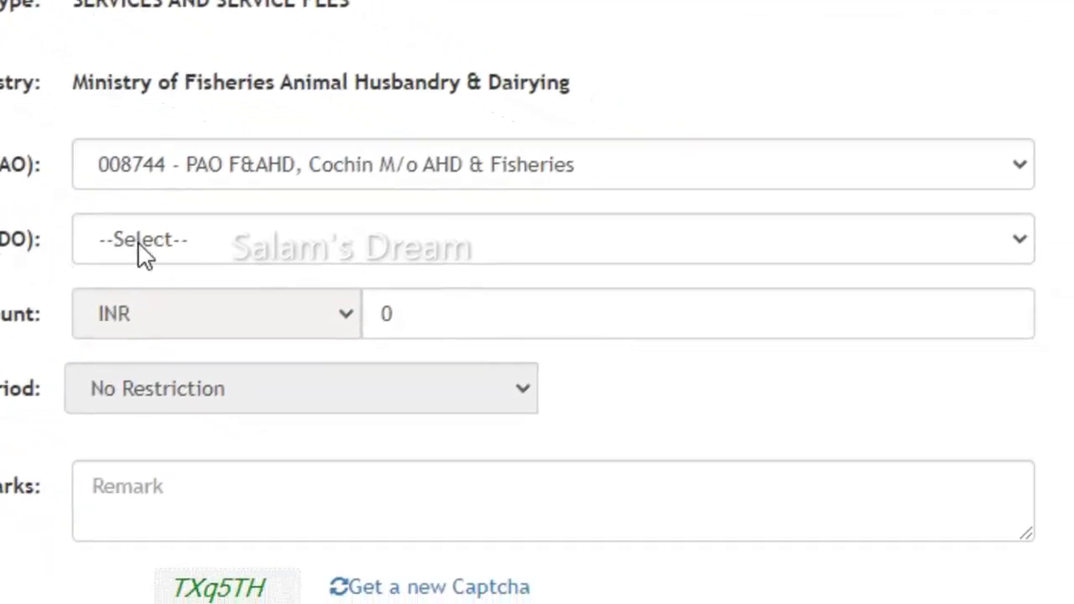
pyautogui.click(140, 248)
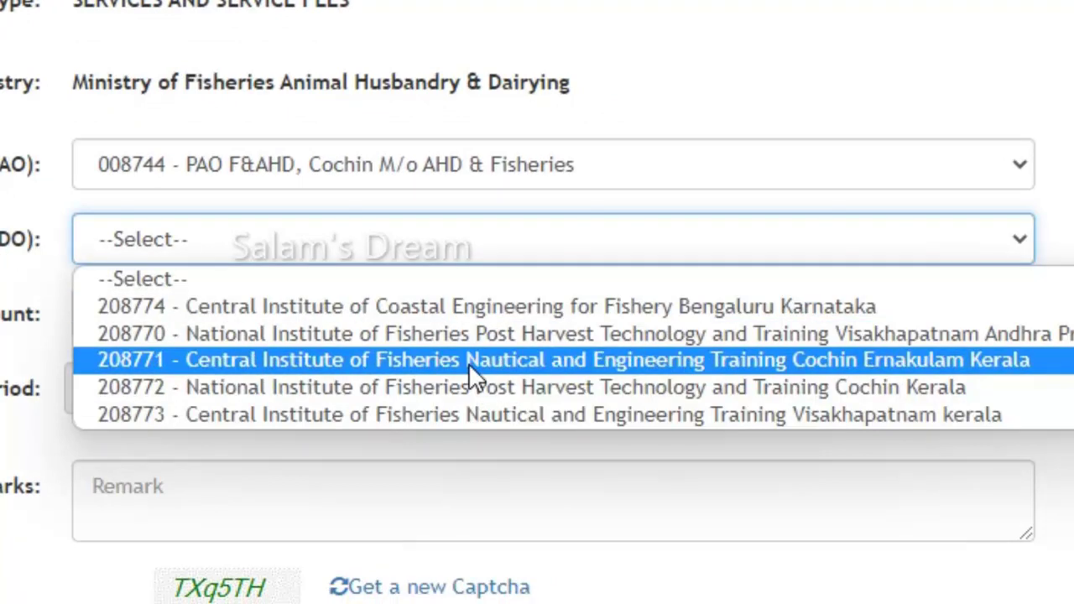
pyautogui.click(533, 365)
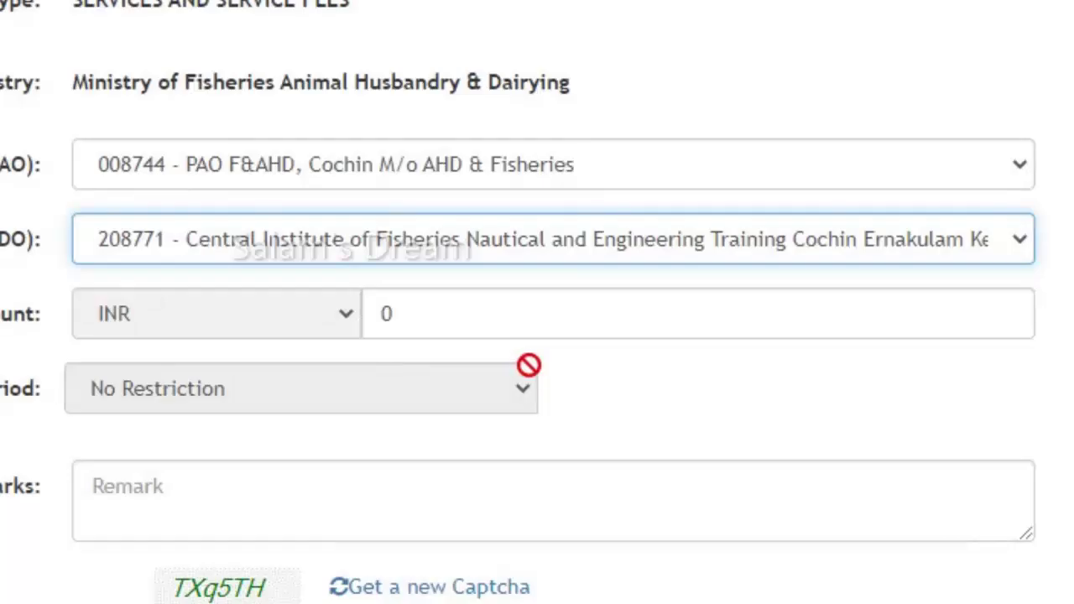
# - Set the payment amount to 500 INR and enter a remark with the applicant's name followed by "BFSC application fee"
pyautogui.click(484, 316)
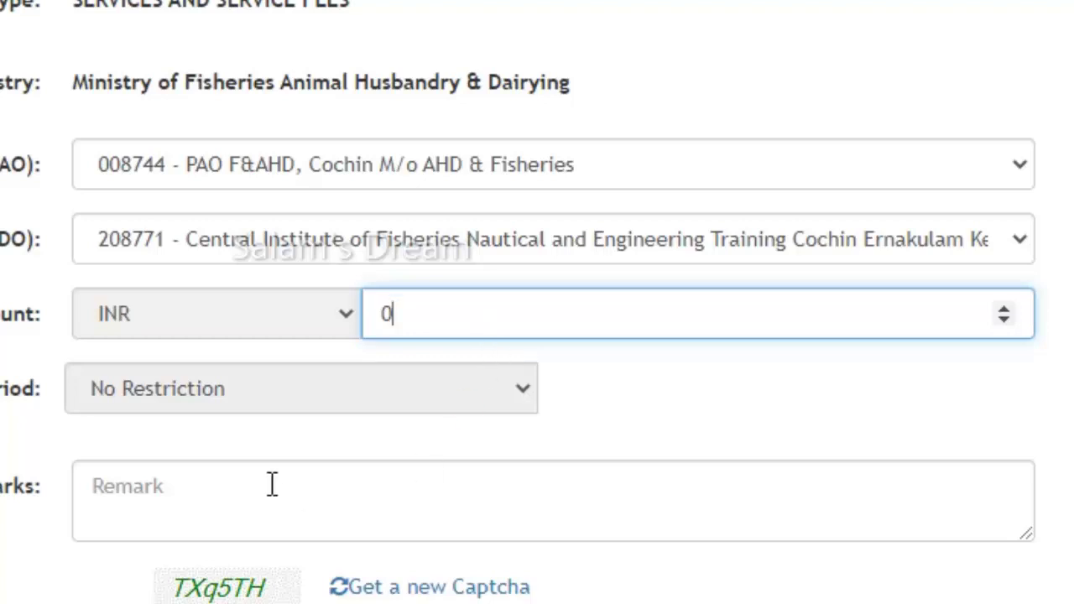
pyautogui.press('BackSpace')
pyautogui.write('500')
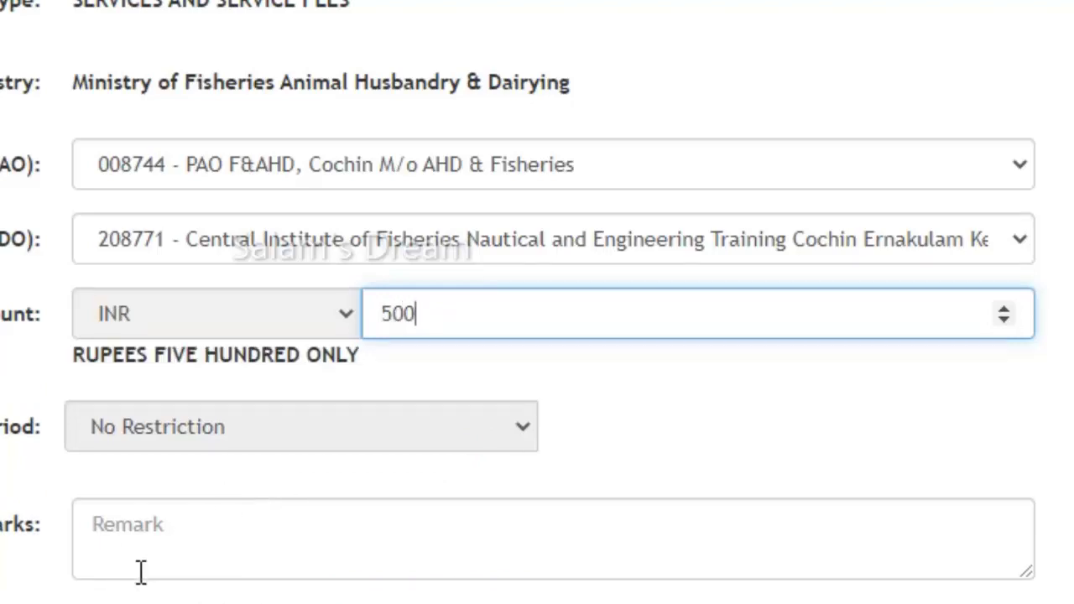
pyautogui.click(206, 537)
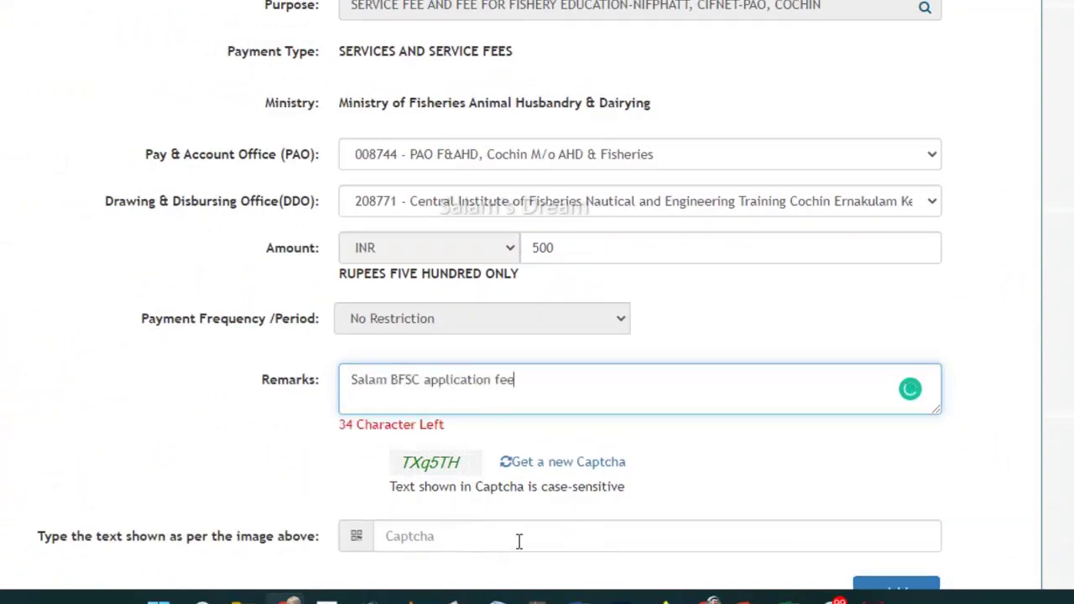
# - Enter the captcha text shown in the image and add the payment purpose entry
pyautogui.scroll(-1, 518, 542)
pyautogui.click(621, 450)
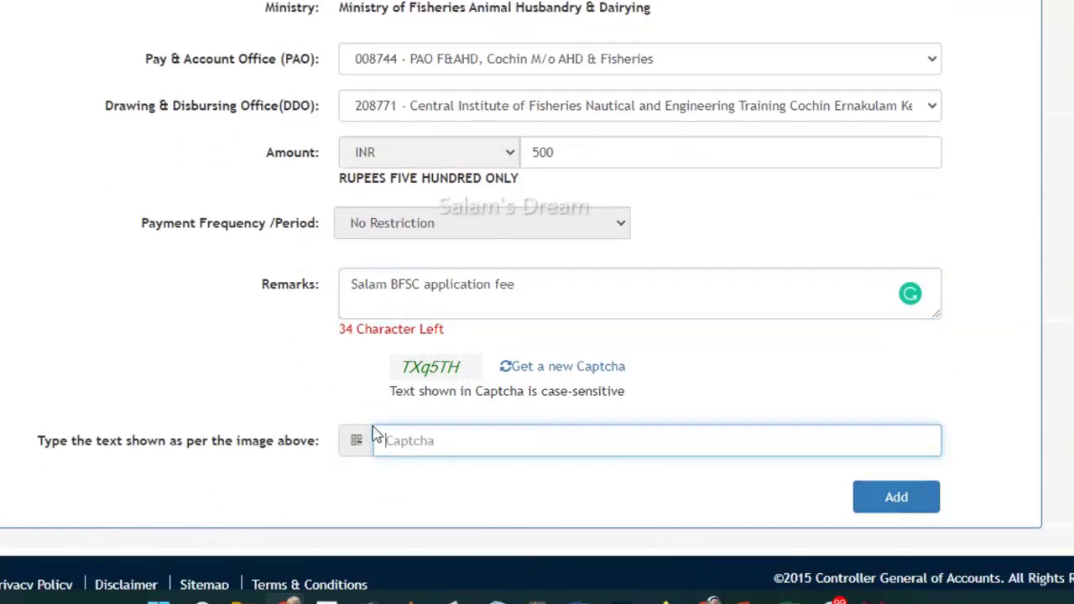
pyautogui.write('TXq5TH')
pyautogui.click(892, 496)
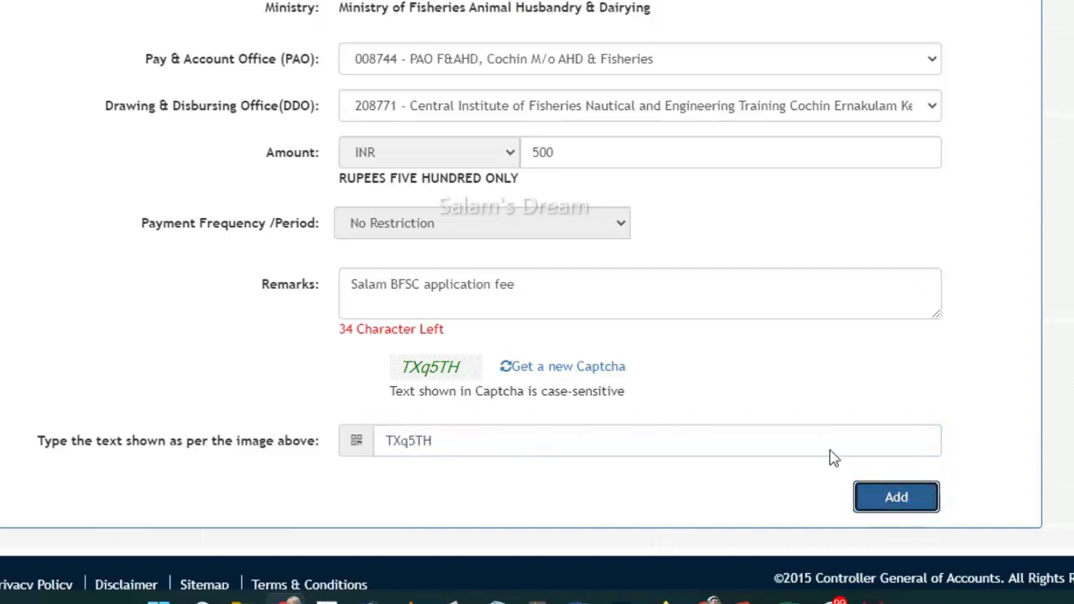
# - Check the added payment entry and proceed to the depositor's details stage
pyautogui.scroll(-3, 710, 256)
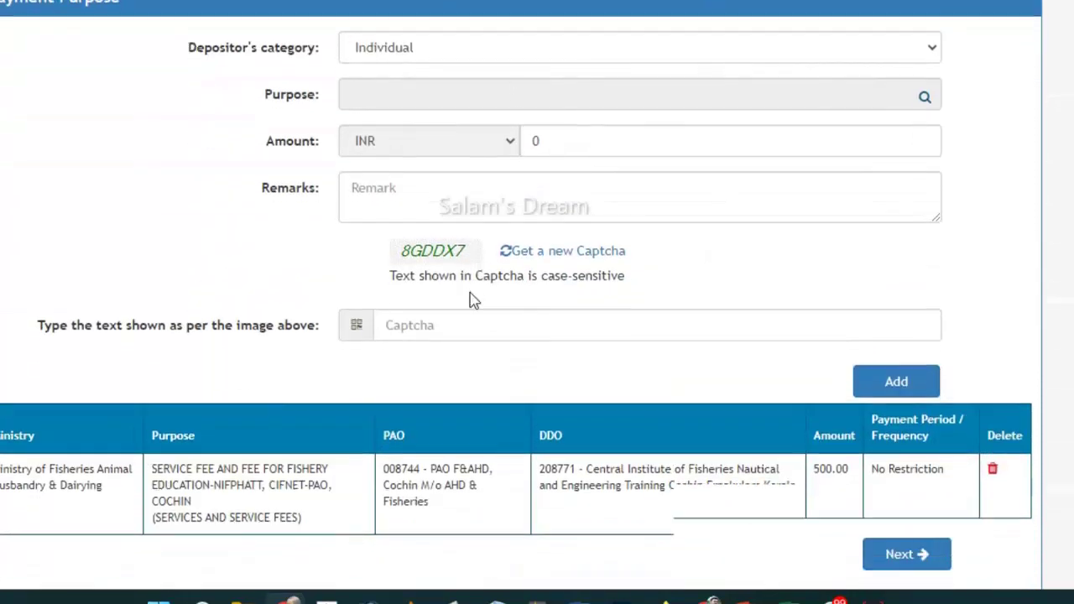
pyautogui.scroll(-2, 472, 300)
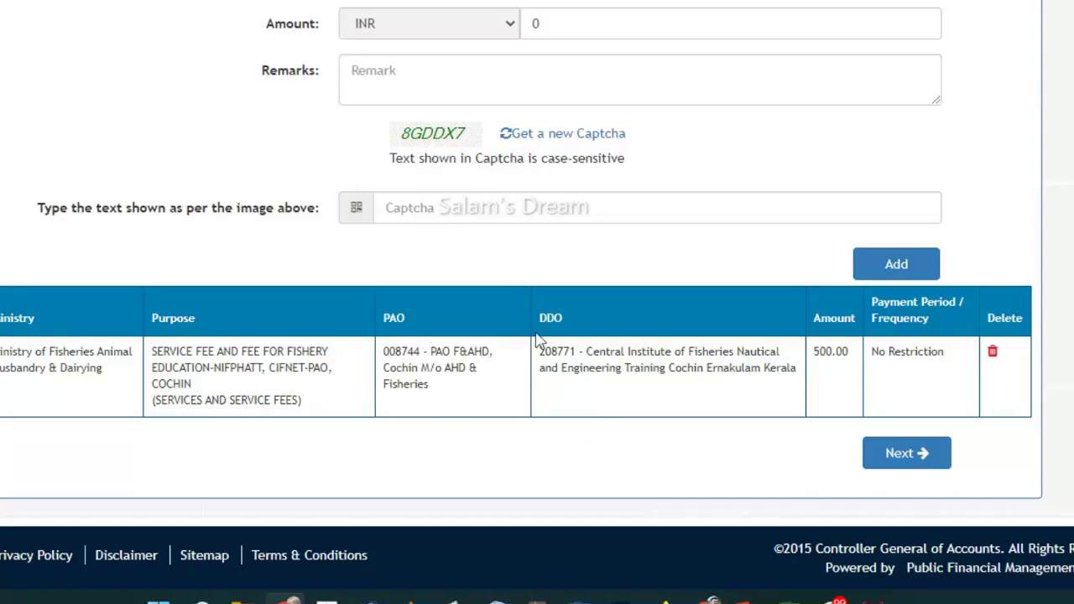
pyautogui.click(901, 457)
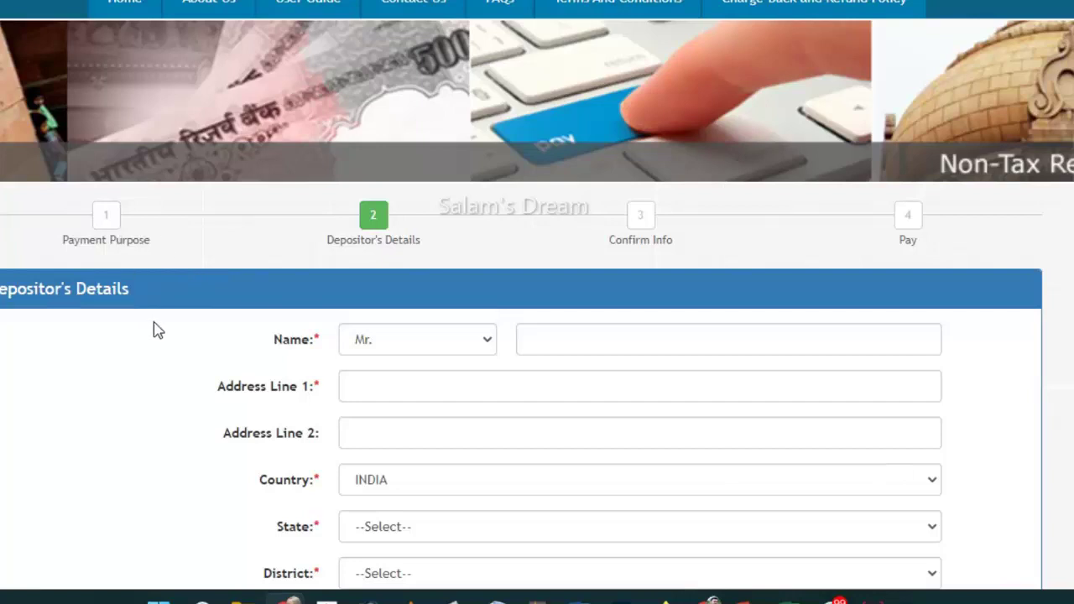
# - Look through the depositor's details form, from the name and address fields to the contact fields and payment mode options
pyautogui.scroll(-3, 154, 329)
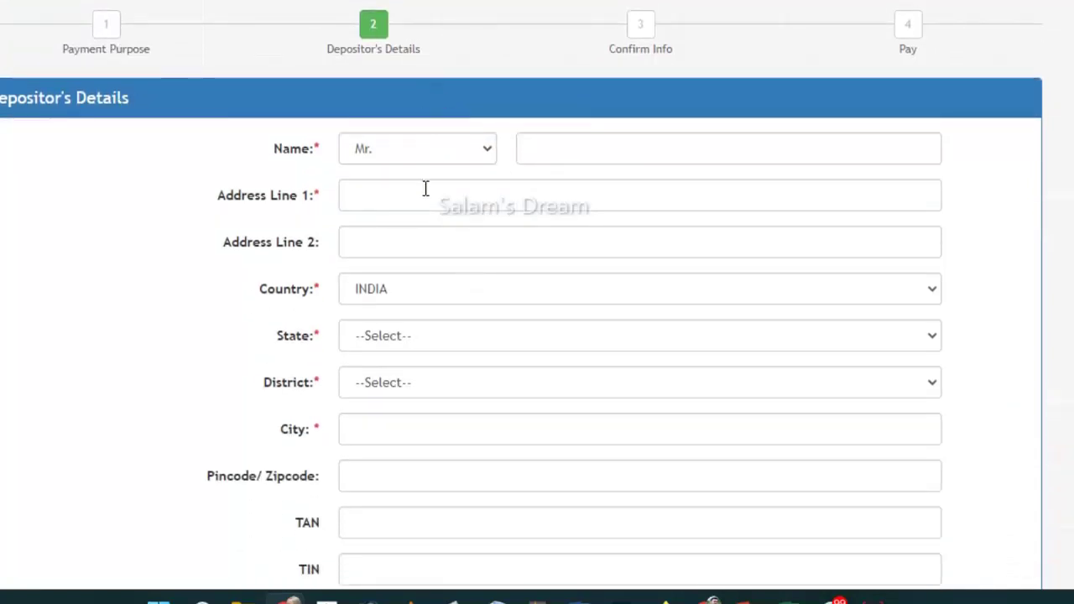
pyautogui.scroll(-4, 425, 188)
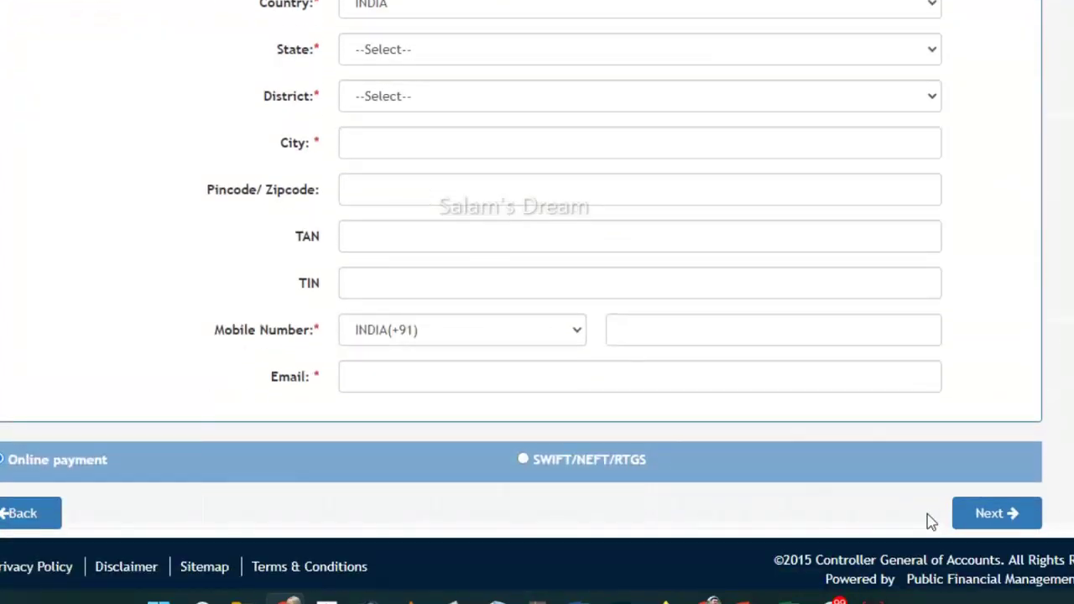
pyautogui.scroll(4, 487, 350)
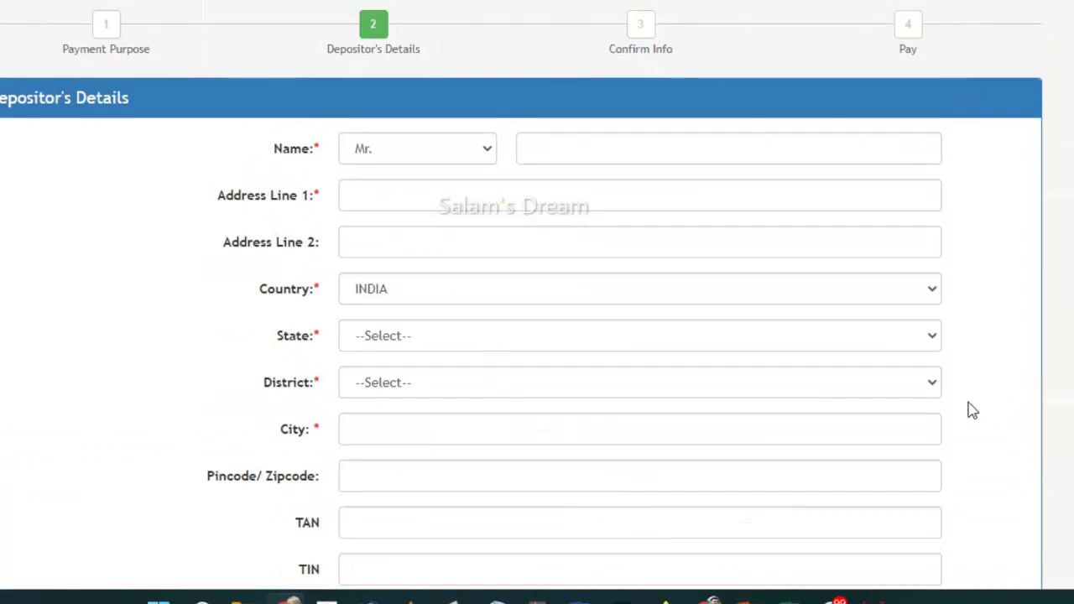
pyautogui.scroll(-4, 972, 411)
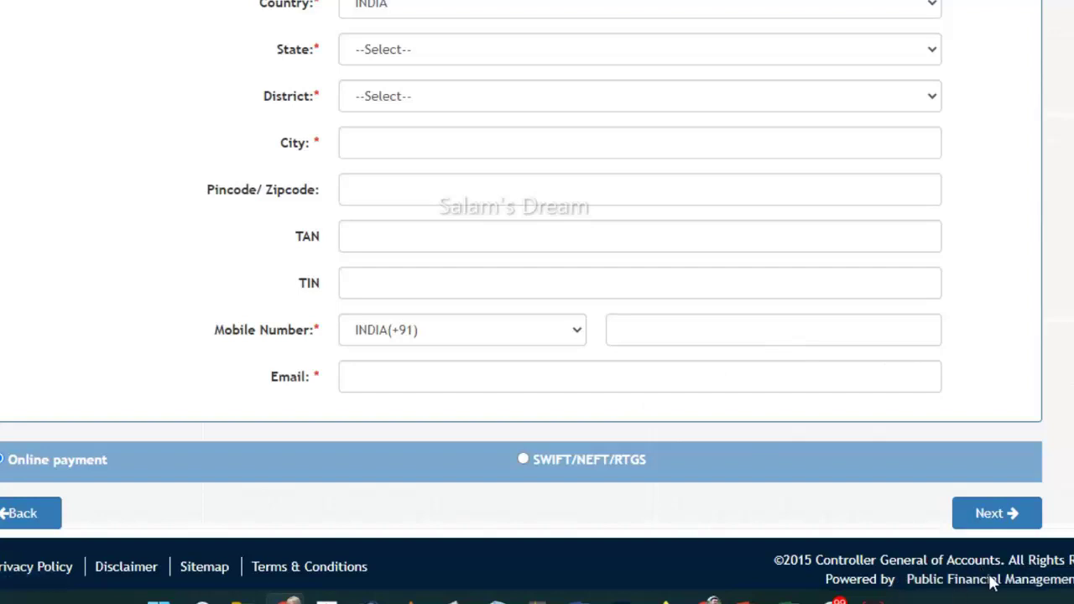
pyautogui.scroll(3, 634, 165)
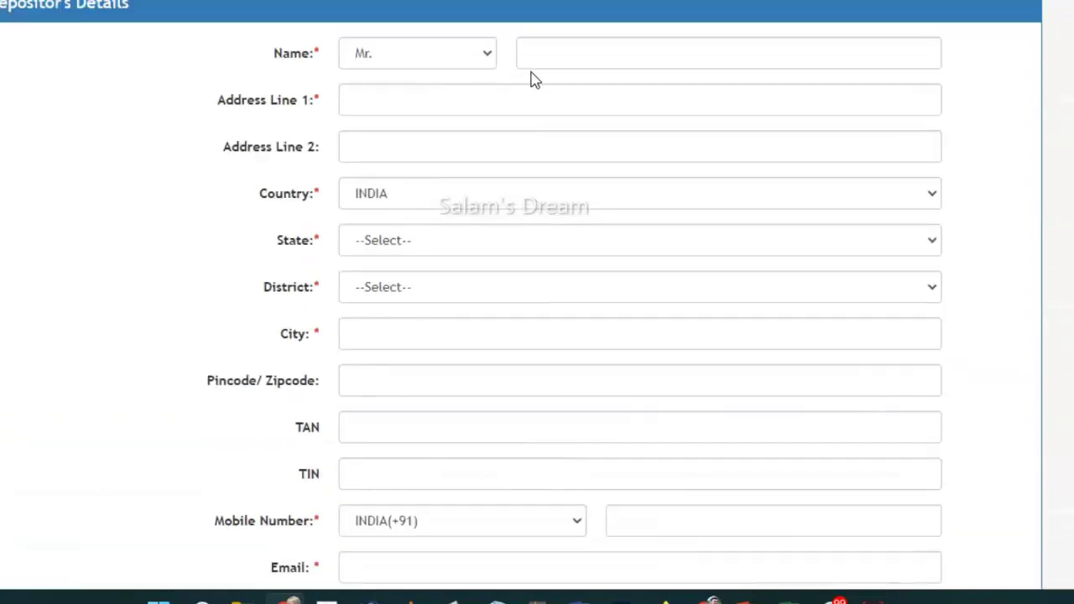